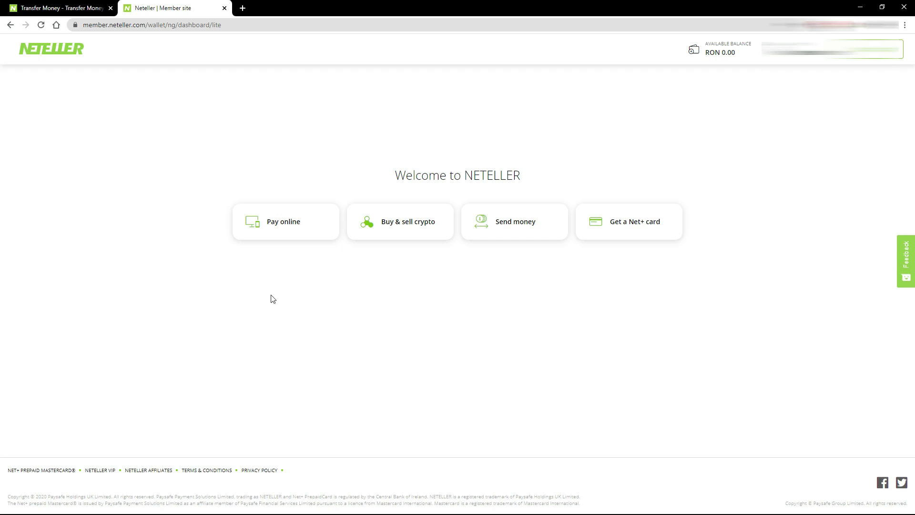
- Start pay-online registration and submit address, city, postal code, date of birth and phone number
click(296, 221)
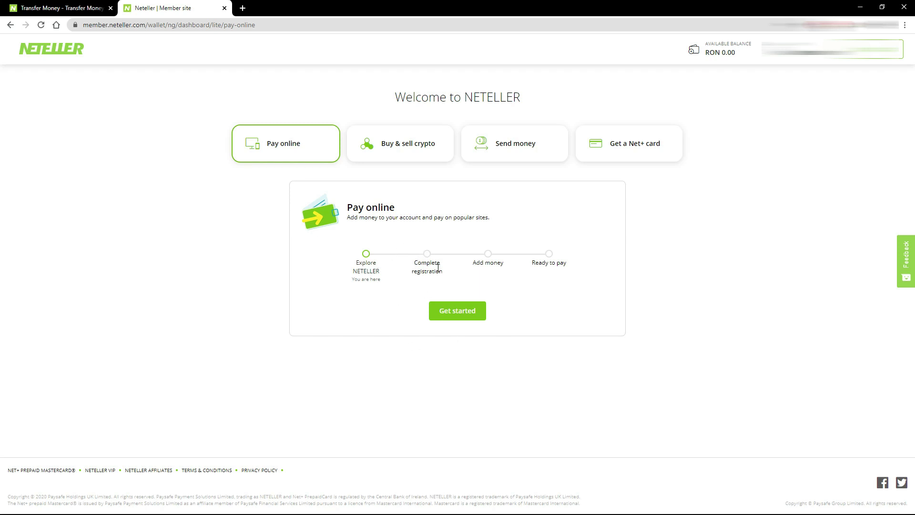
click(458, 310)
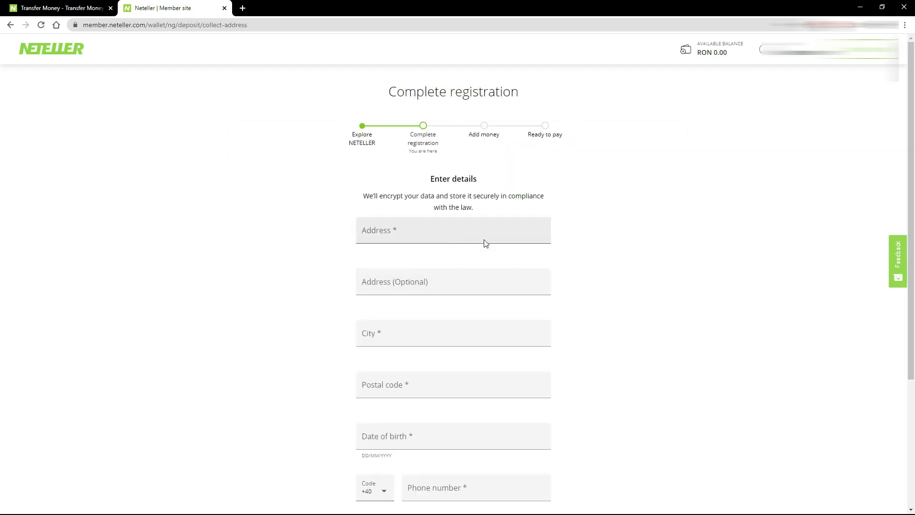
drag(911, 179, 911, 300)
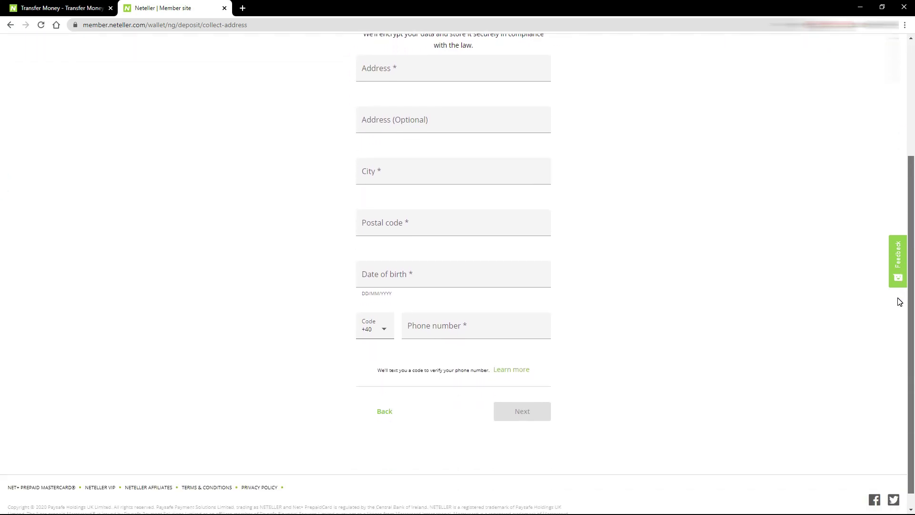
scroll(894, 262, up, 4)
click(429, 176)
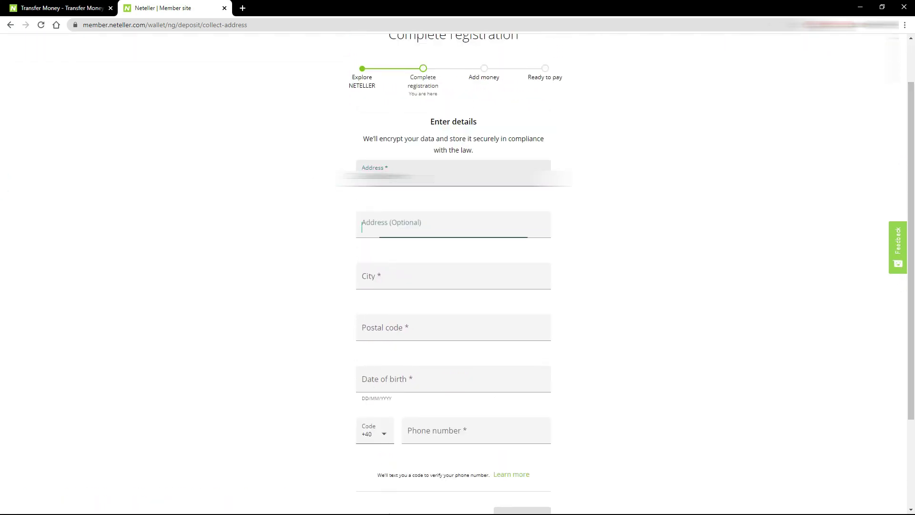
click(412, 328)
click(410, 373)
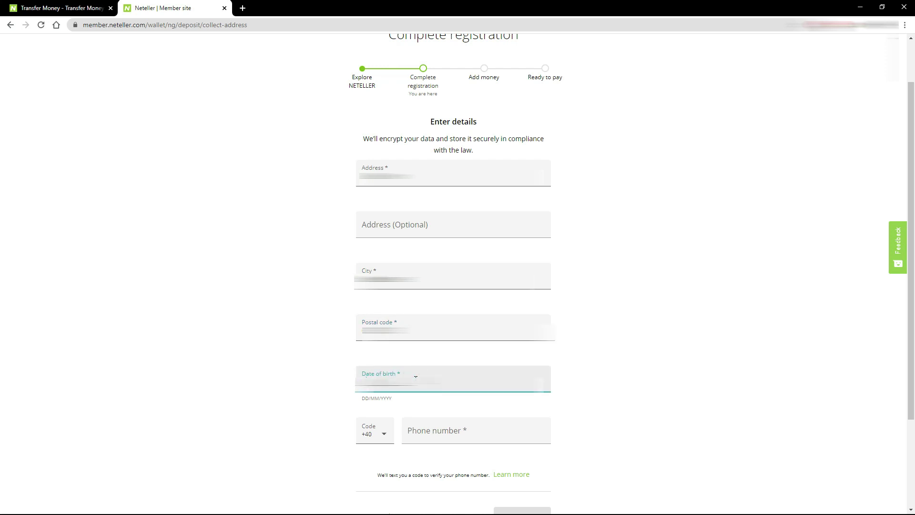
click(457, 430)
text([phone])
scroll(501, 357, down, 3)
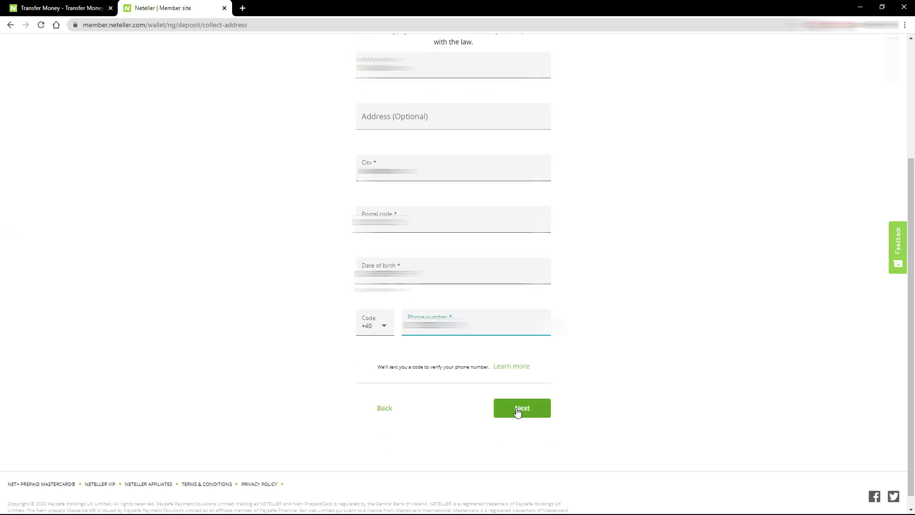
click(516, 408)
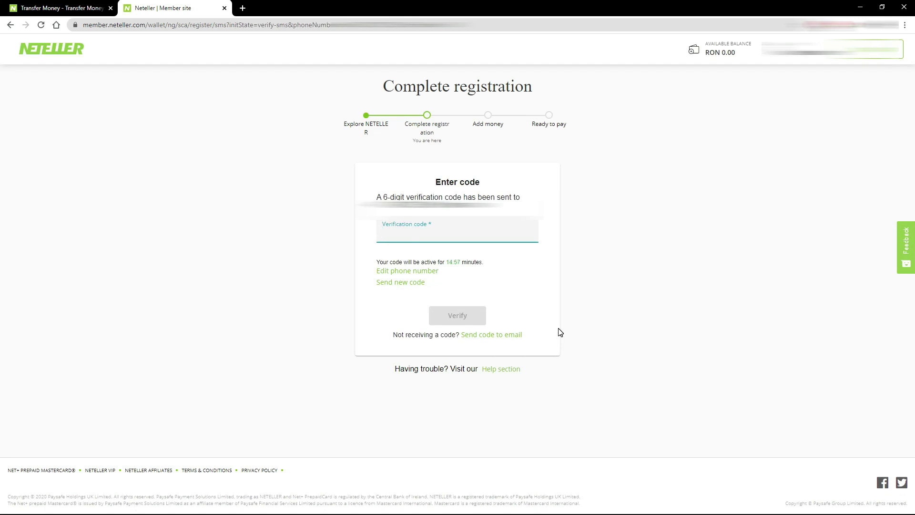
- Enter the texted SMS code and verify the phone number
click(470, 231)
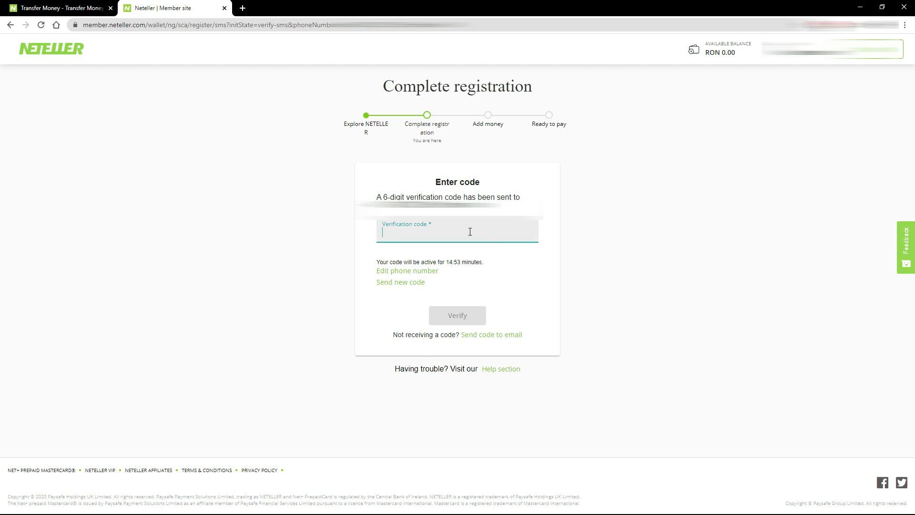
text(1)
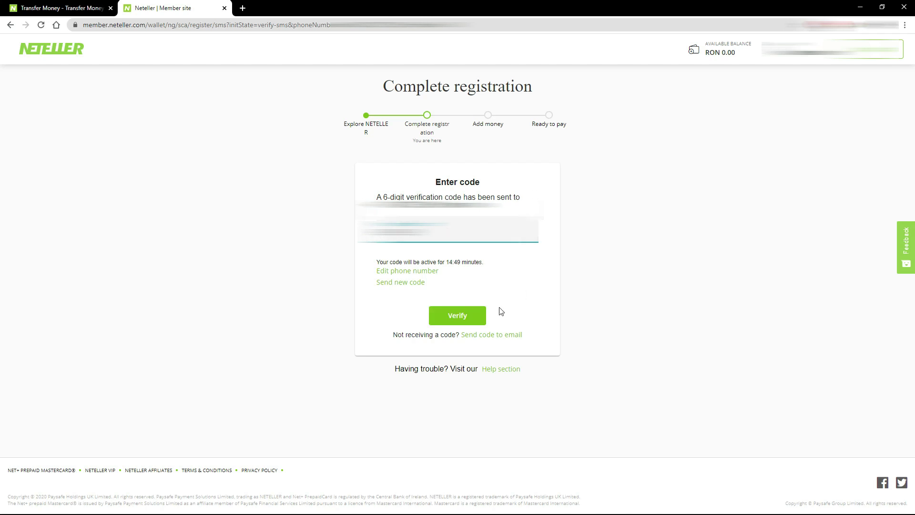
click(457, 315)
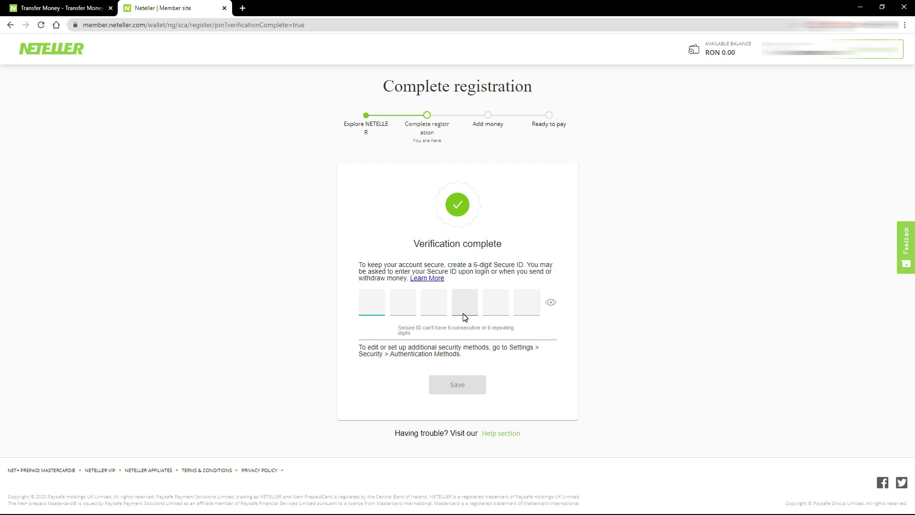
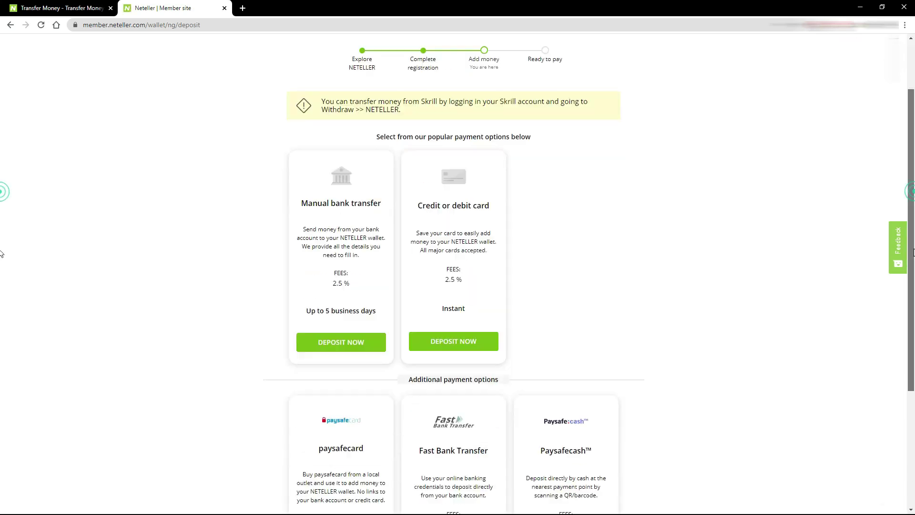
scroll(464, 362, down, 5)
scroll(620, 270, up, 3)
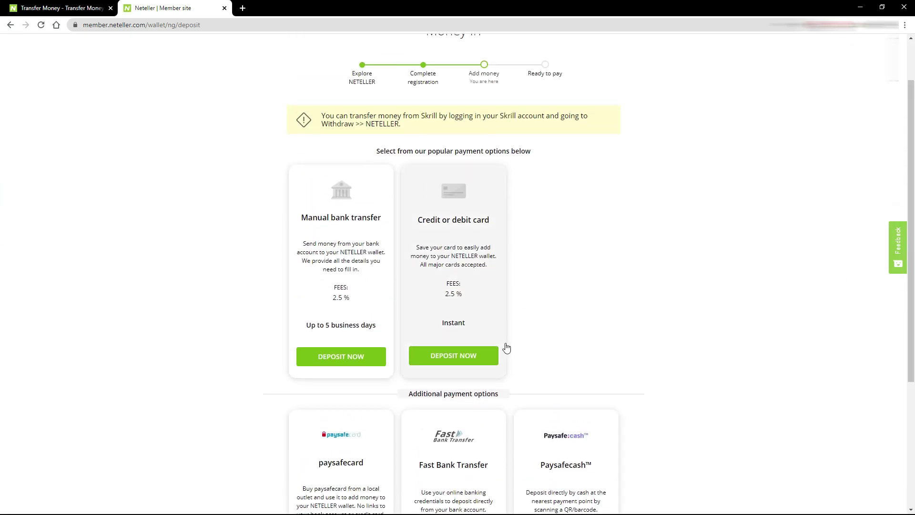
scroll(508, 350, up, 3)
drag(321, 177, 398, 186)
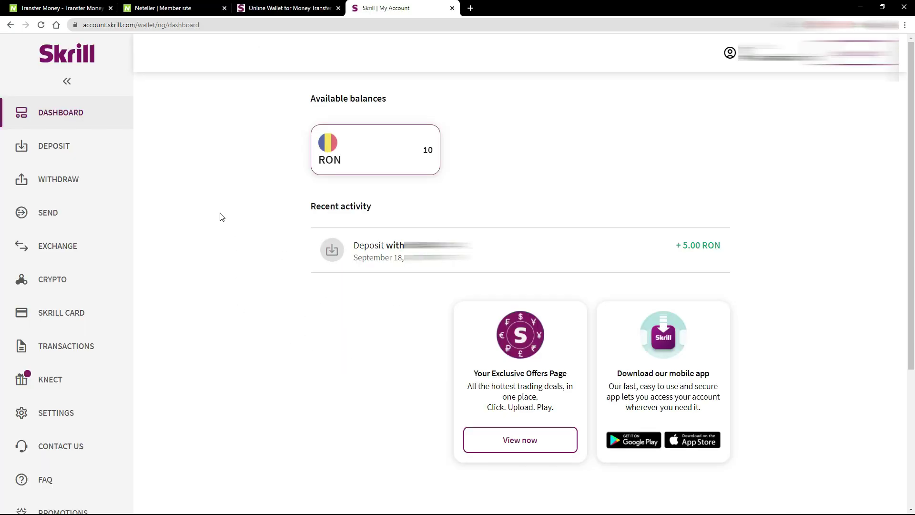
- Withdraw 5.00 RON from Skrill to the NETELLER email address and reach the confirmation page
click(65, 180)
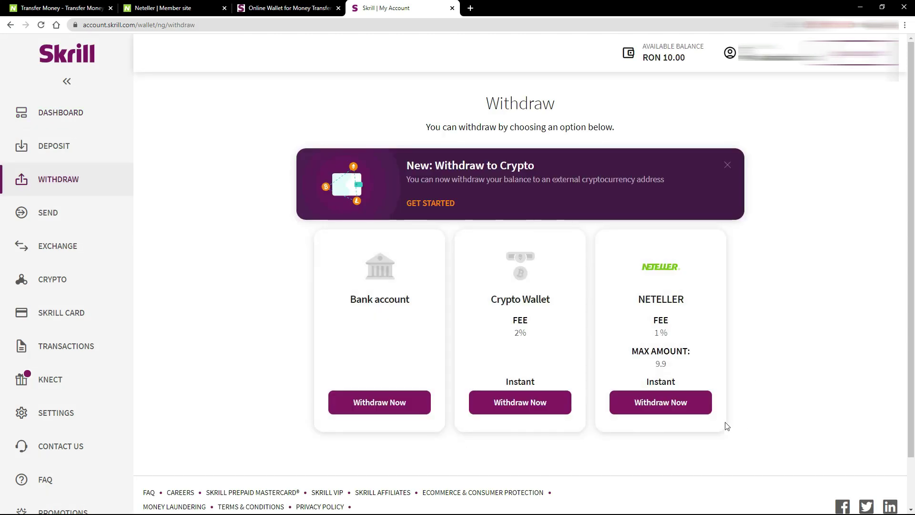
click(660, 402)
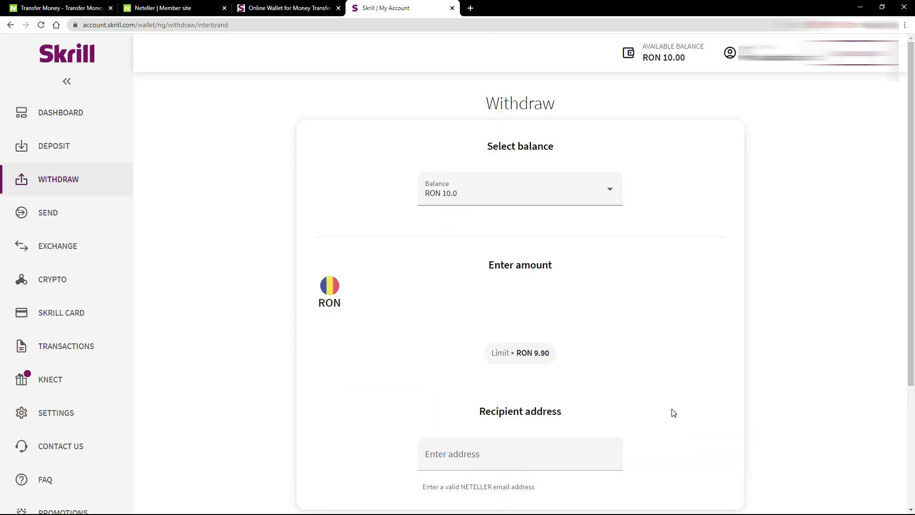
text(5)
click(495, 448)
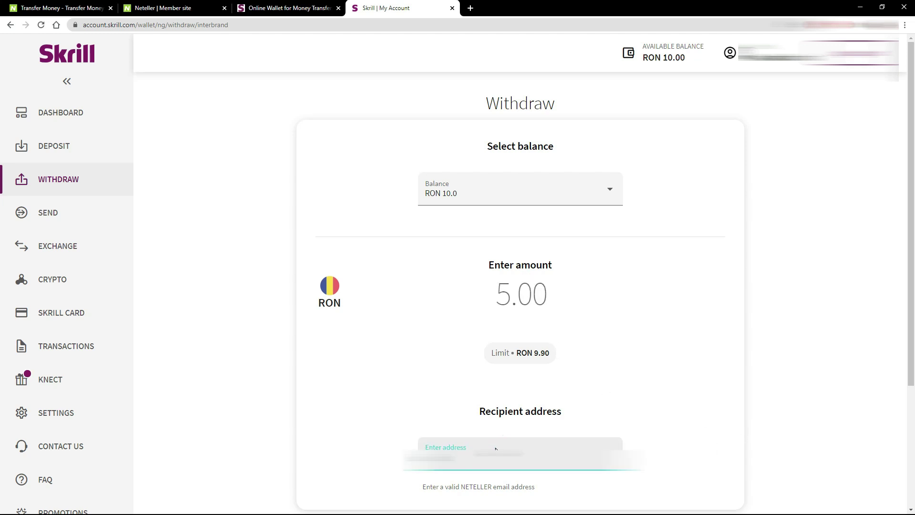
text([masked email])
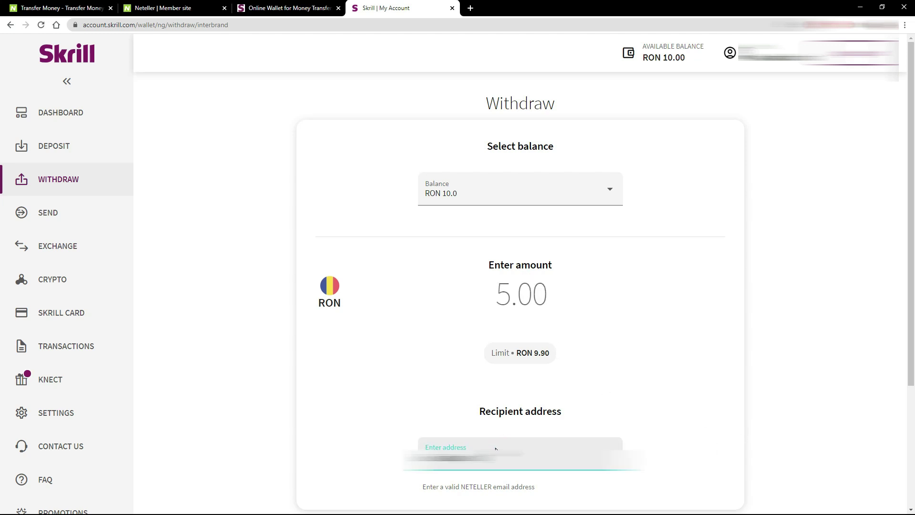
text([masked][masked])
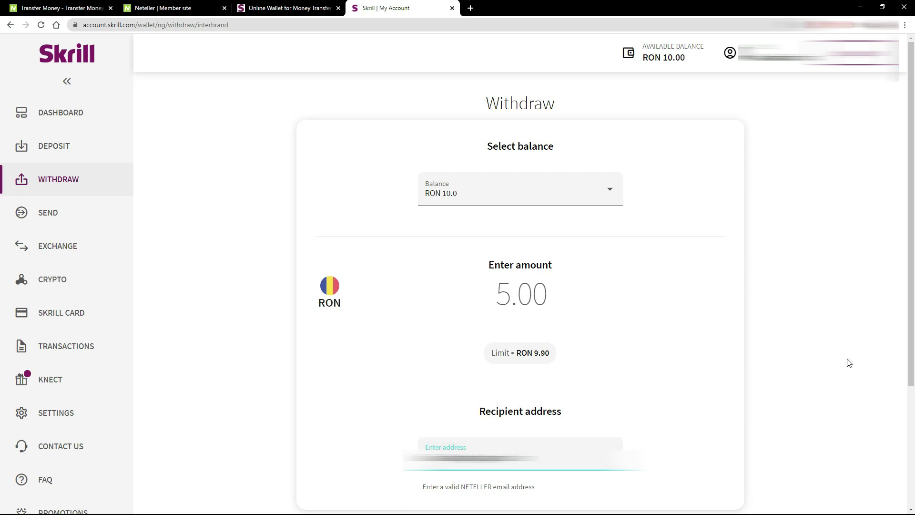
scroll(847, 363, down, 3)
scroll(2, 339, down, 2)
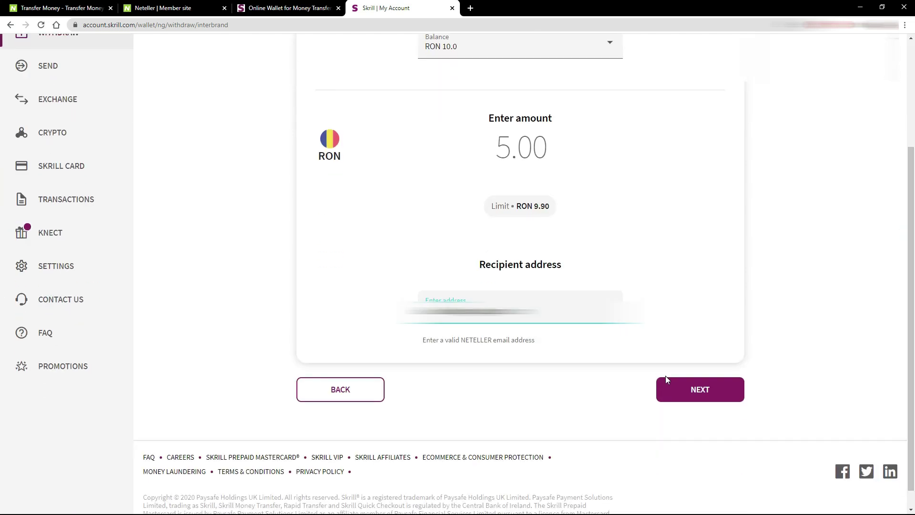
click(683, 390)
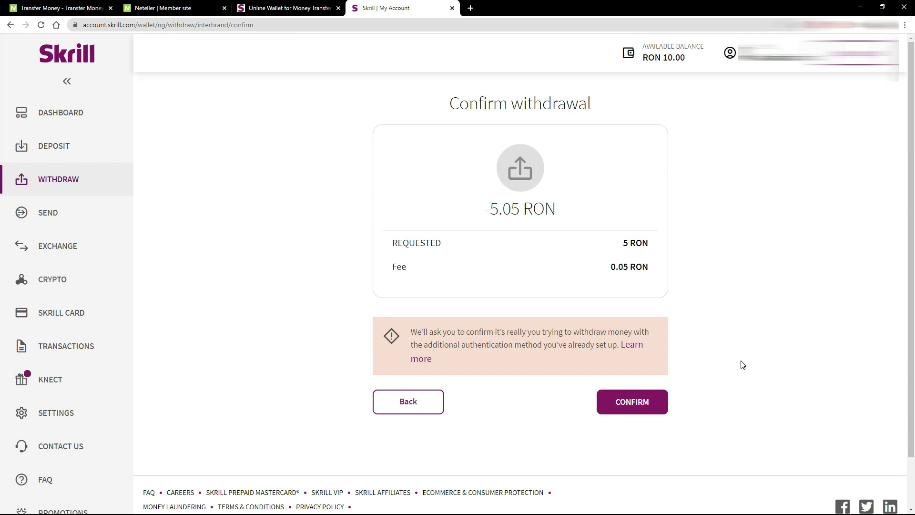
- Confirm the Skrill withdrawal and check the 5.00 RON balance on the NETELLER tab
click(625, 406)
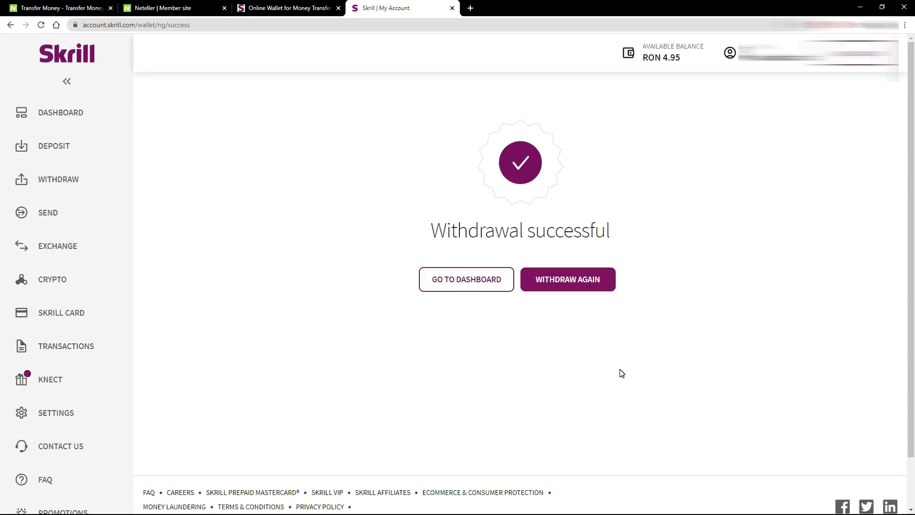
click(182, 8)
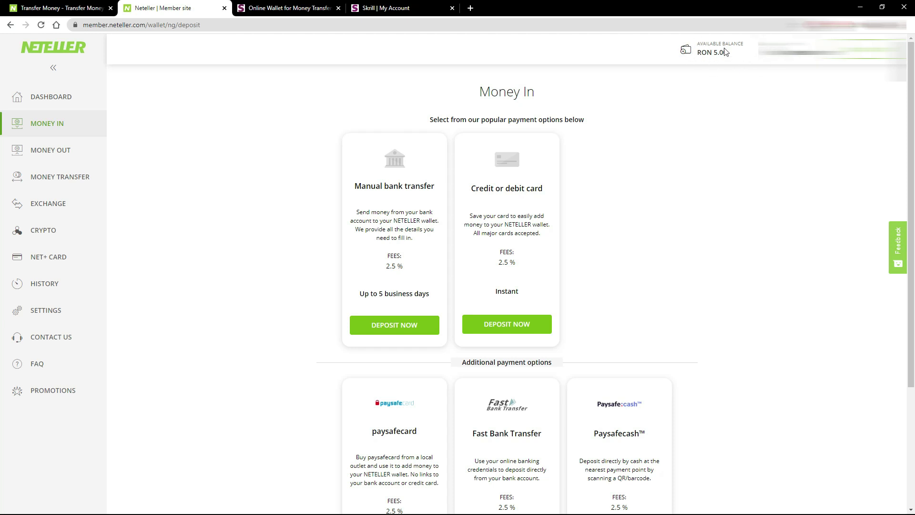
- Start account verification from Settings > Verification using webcam photo uploads
click(40, 310)
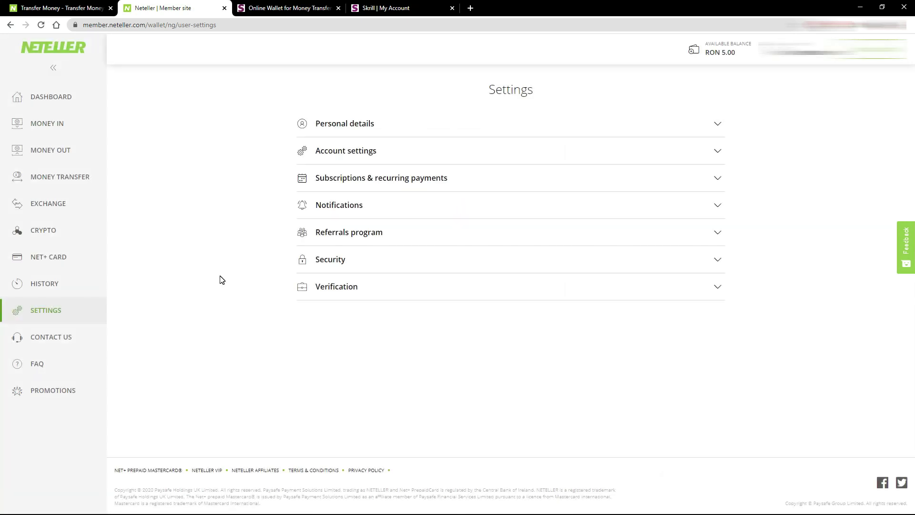
click(390, 298)
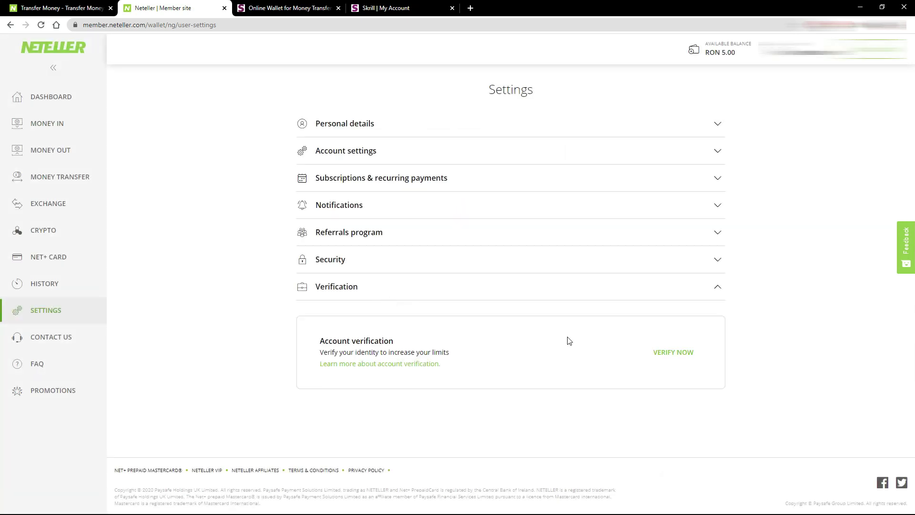
click(655, 351)
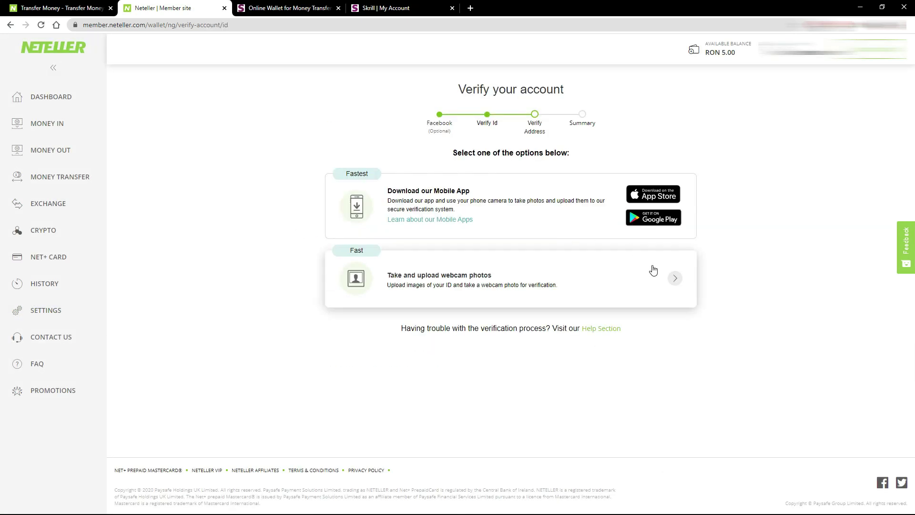
click(664, 282)
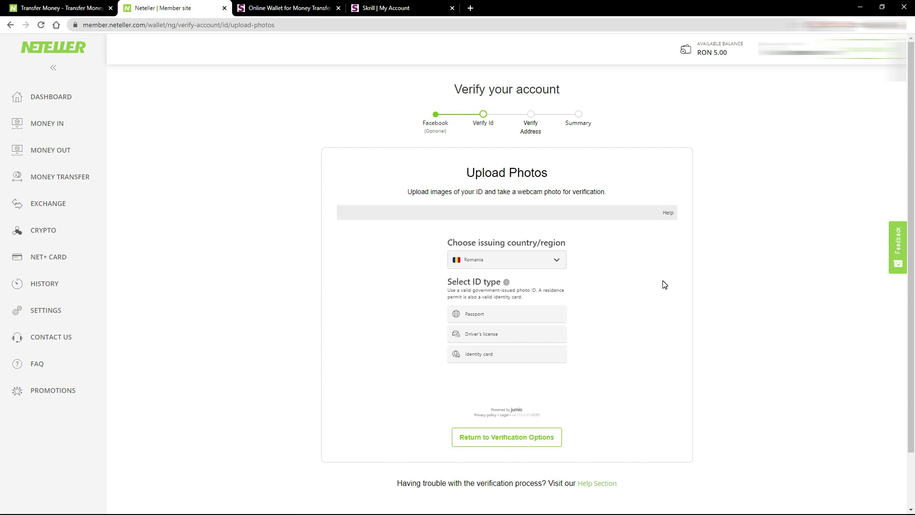
- Choose Identity card as the ID type and finish the ID upload on a mobile phone
click(488, 354)
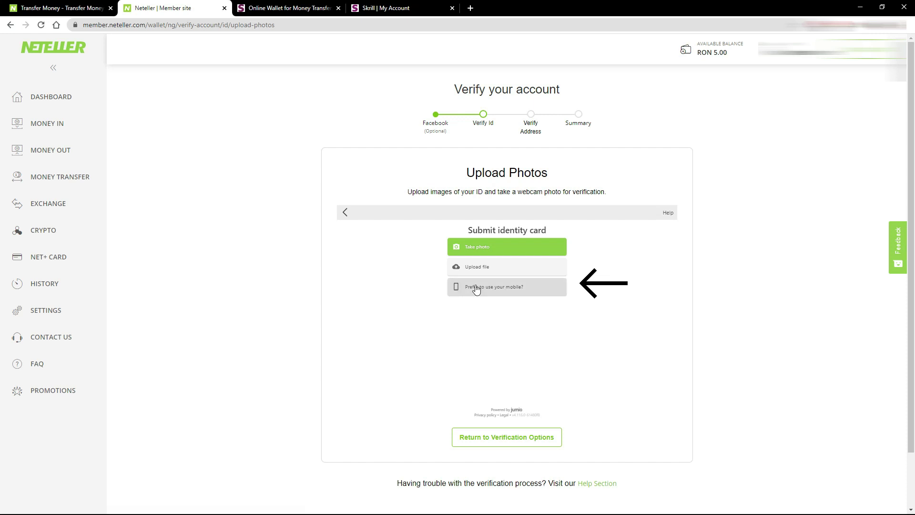
click(493, 287)
click(499, 270)
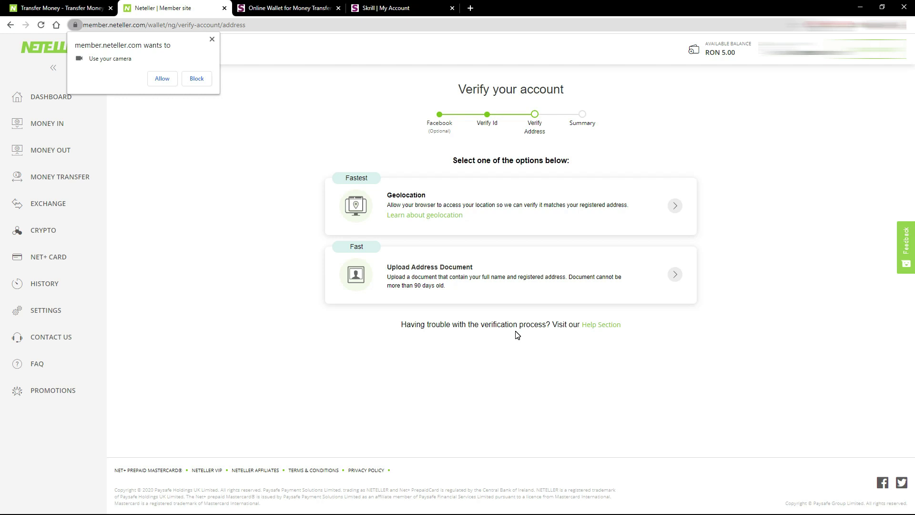
- Upload a bank statement PDF as the address document and submit it
click(666, 280)
click(549, 276)
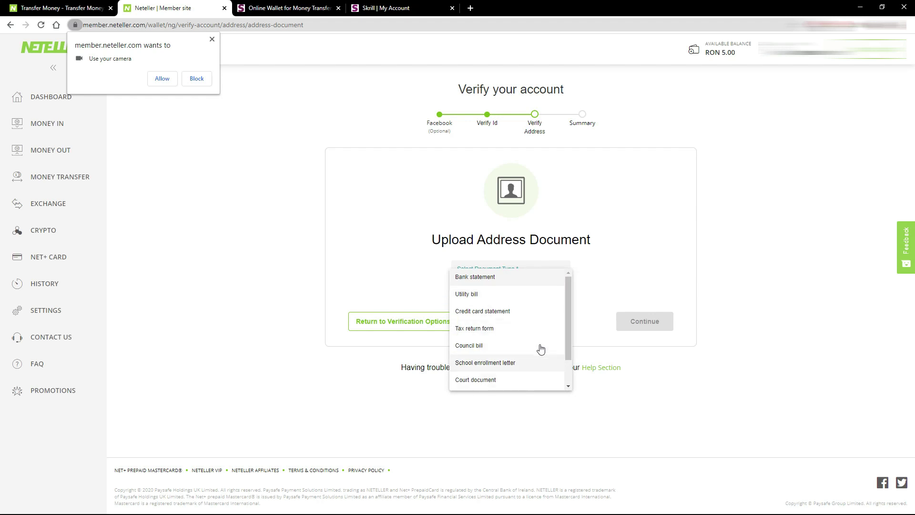
click(500, 277)
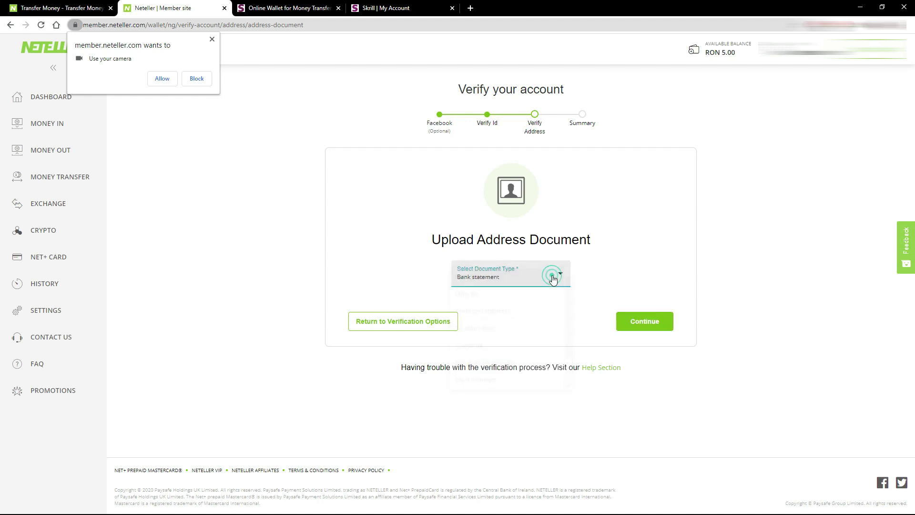
click(644, 321)
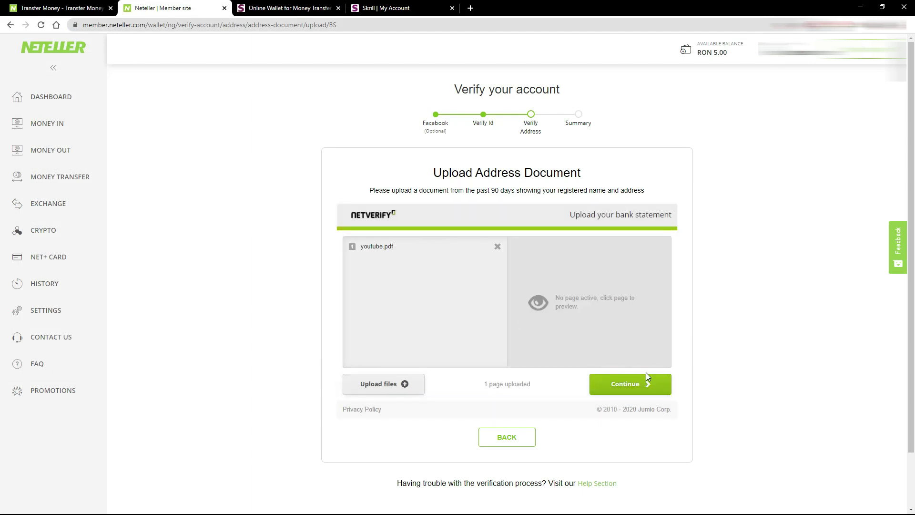
click(649, 385)
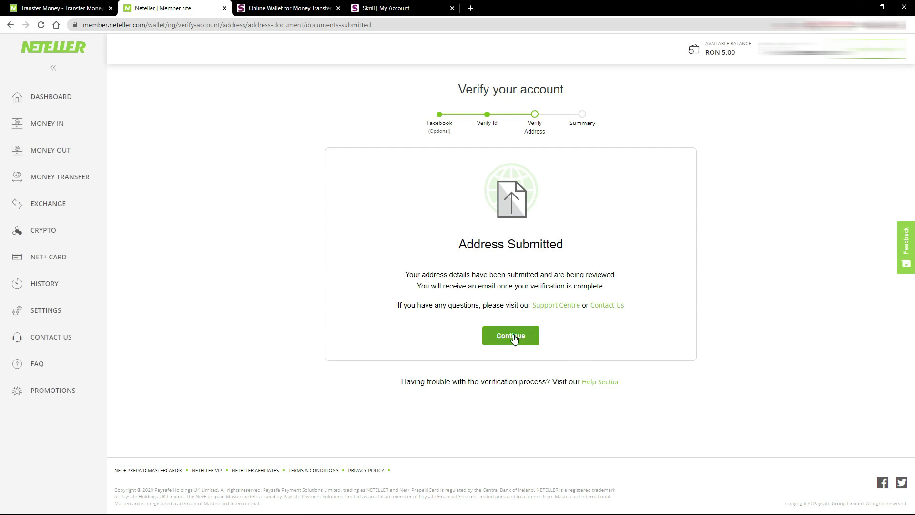
click(511, 336)
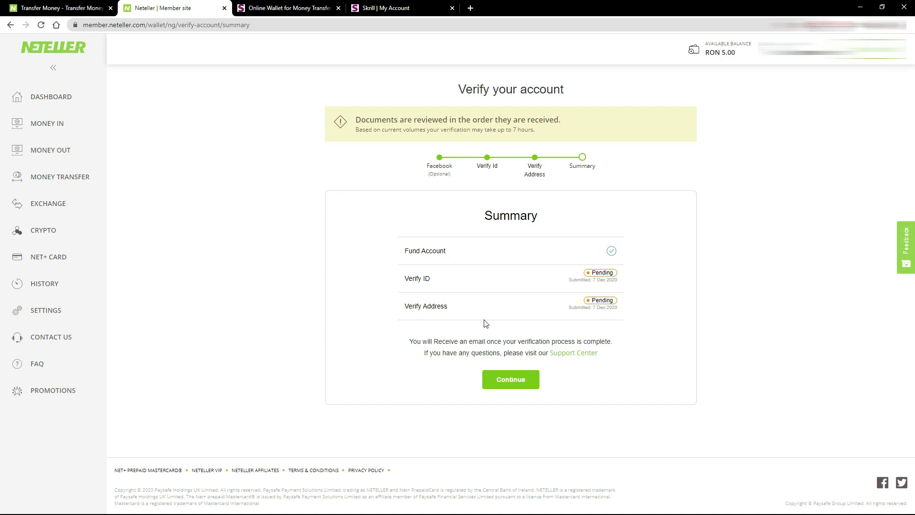
- Highlight the note that document review may take up to 7 hours, then deselect it
drag(355, 131, 535, 132)
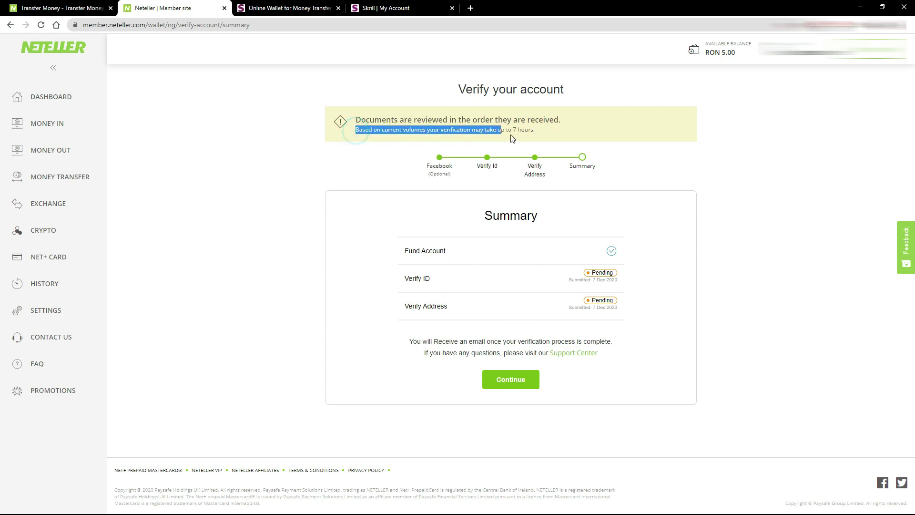
click(534, 132)
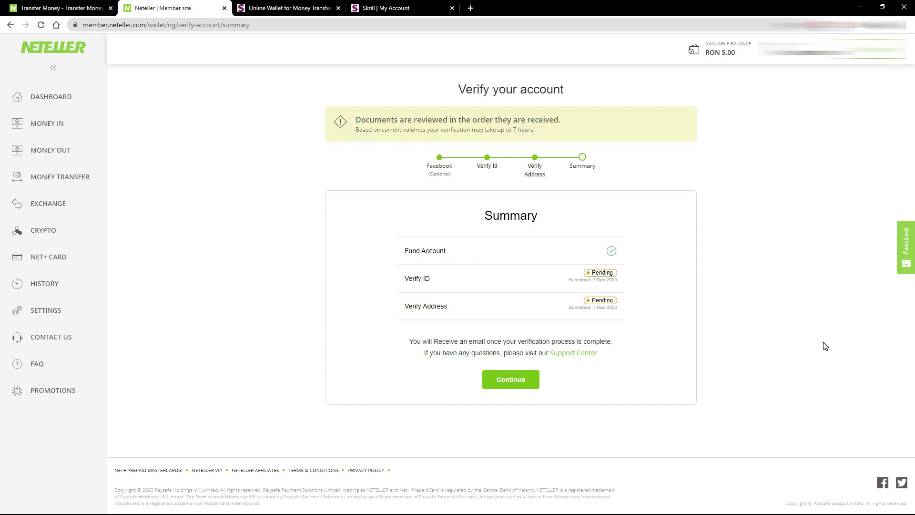